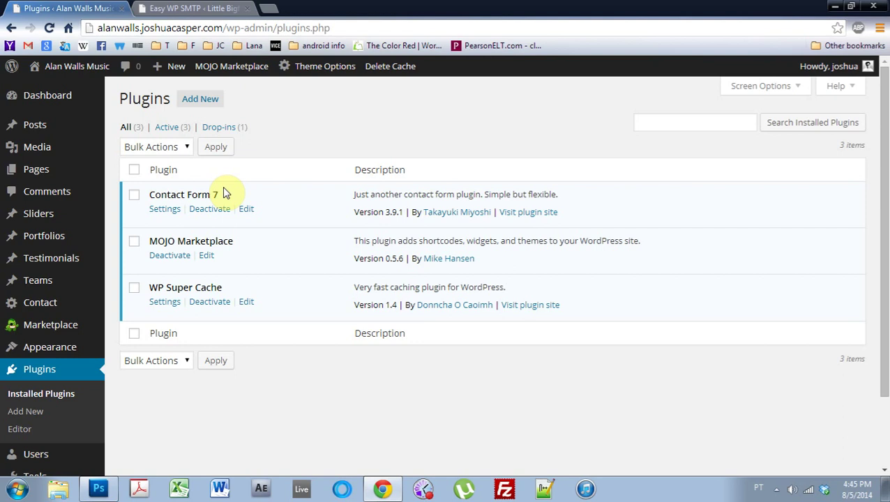
- Search the plugin directory for 'easy wp smtp', then install and activate Easy WP SMTP
{"action": "left_click", "coordinate": [207, 105]}
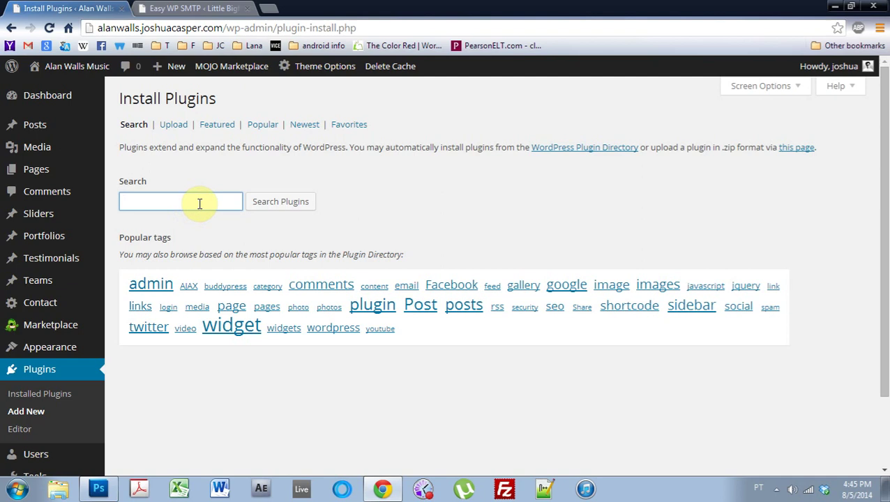
{"action": "type", "text": "easy wp smtp"}
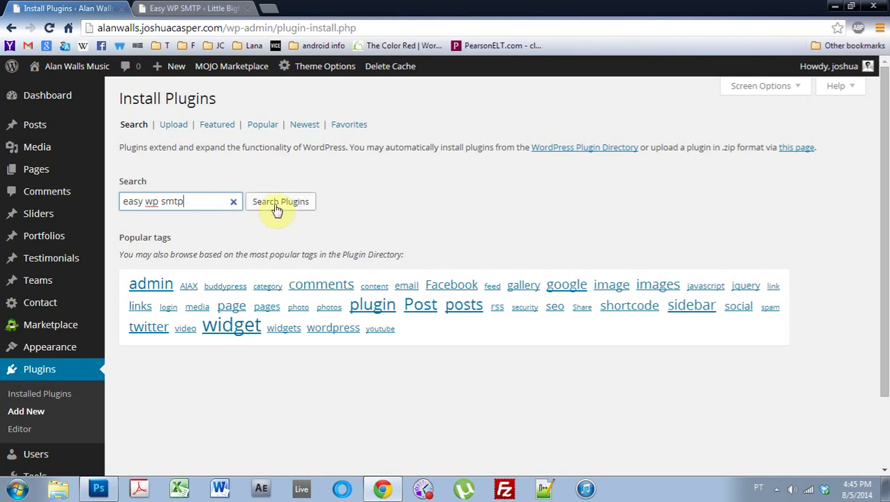
{"action": "left_click", "coordinate": [278, 206]}
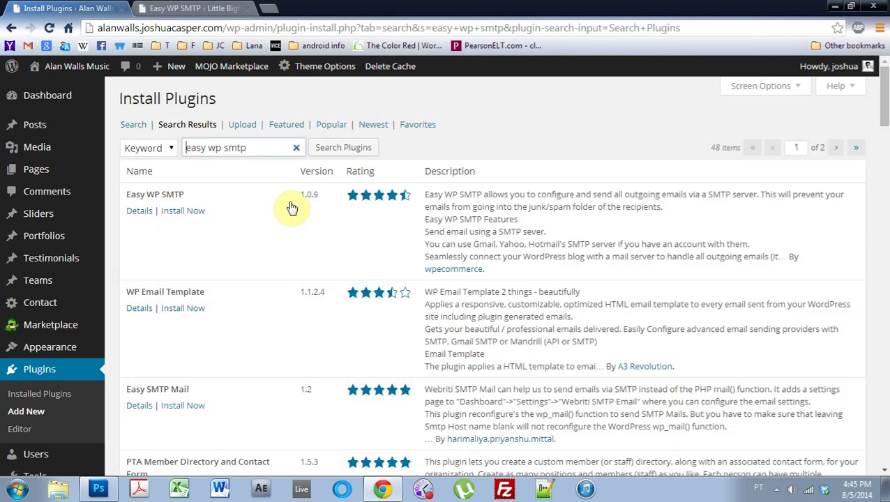
{"action": "left_click", "coordinate": [183, 210]}
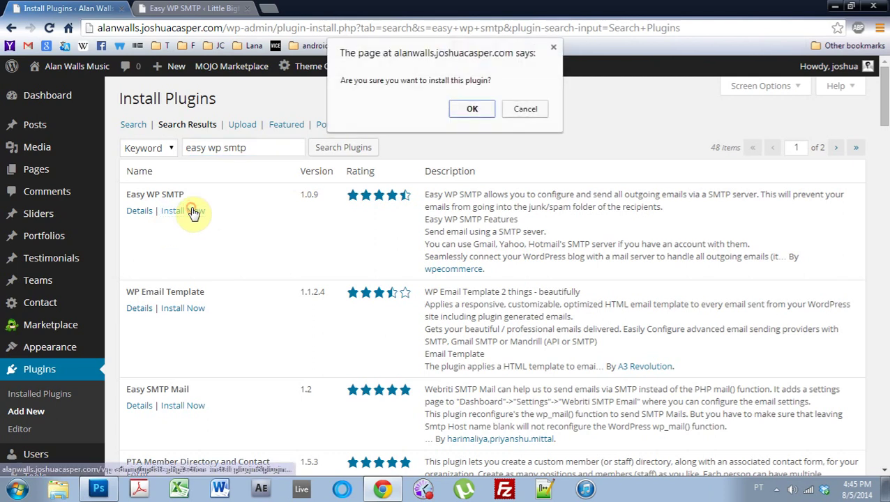
{"action": "left_click", "coordinate": [469, 109]}
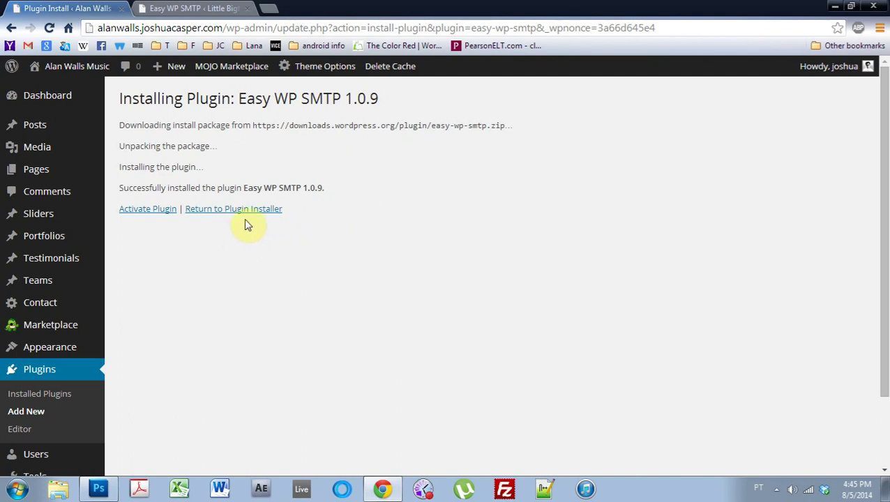
{"action": "left_click", "coordinate": [151, 212]}
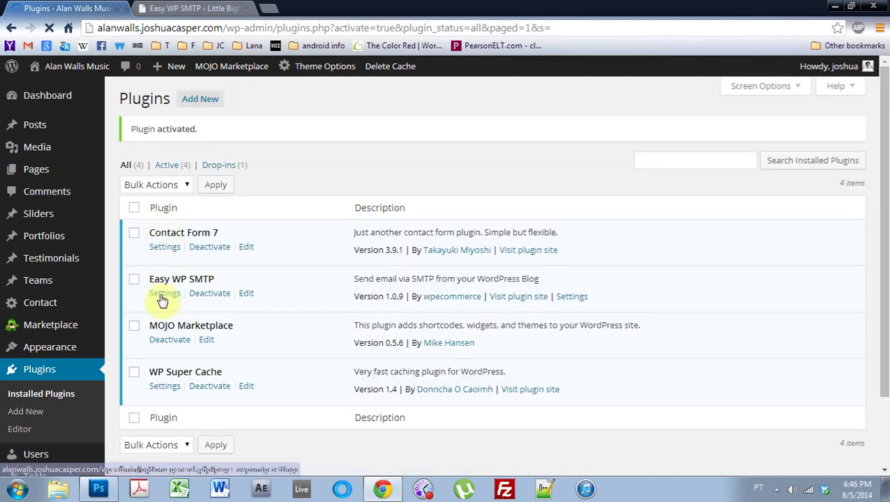
- Open the Easy WP SMTP settings and fill From Email Address with the sender's e-mail address
{"action": "left_click", "coordinate": [160, 295]}
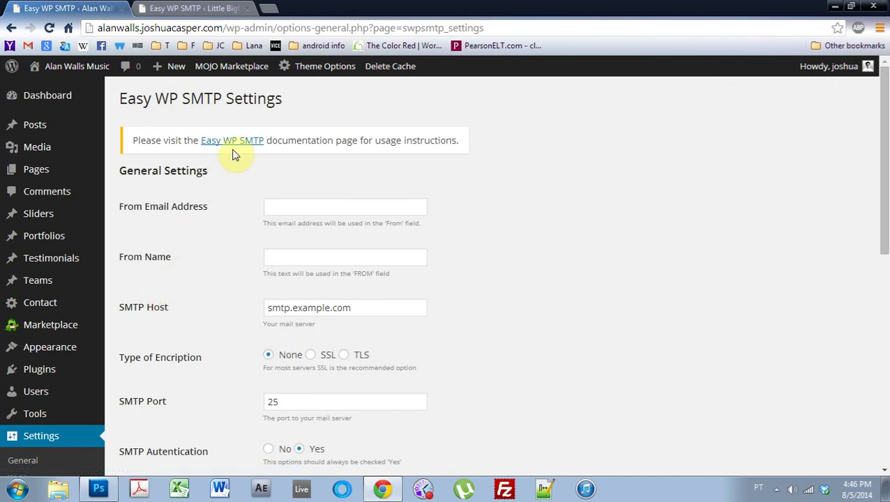
{"action": "right_click", "coordinate": [212, 143]}
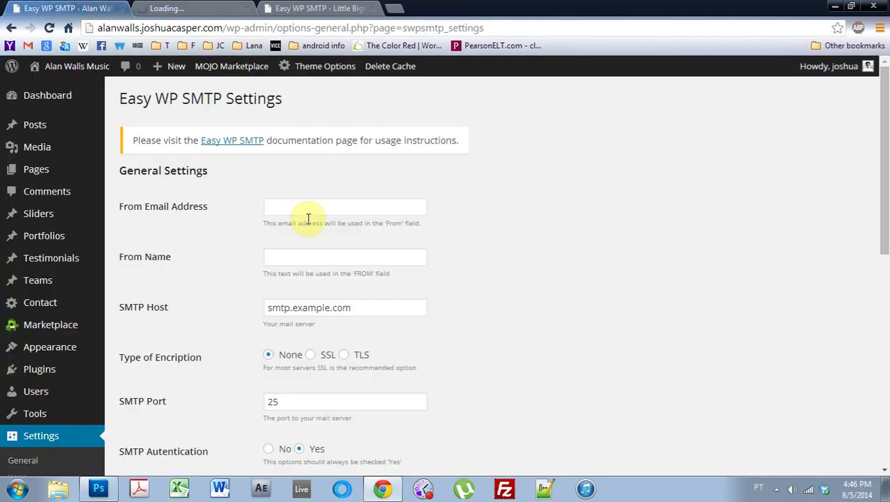
{"action": "left_click", "coordinate": [304, 209]}
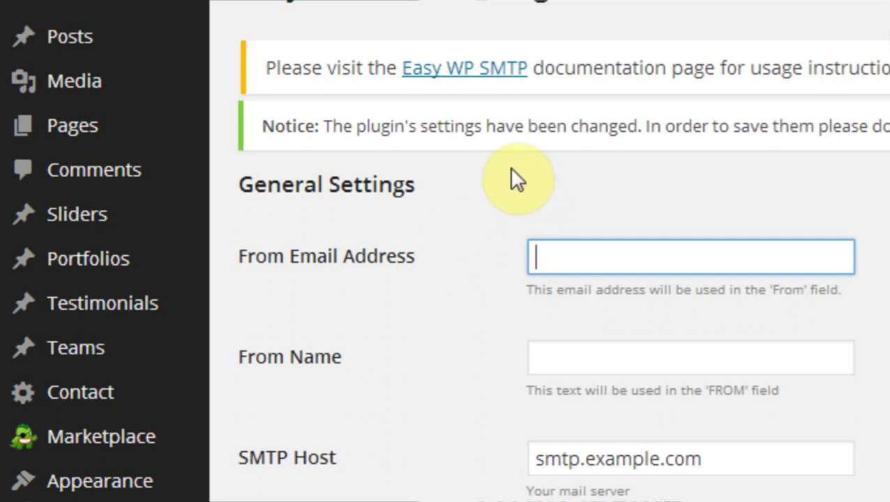
{"action": "type", "text": "jo"}
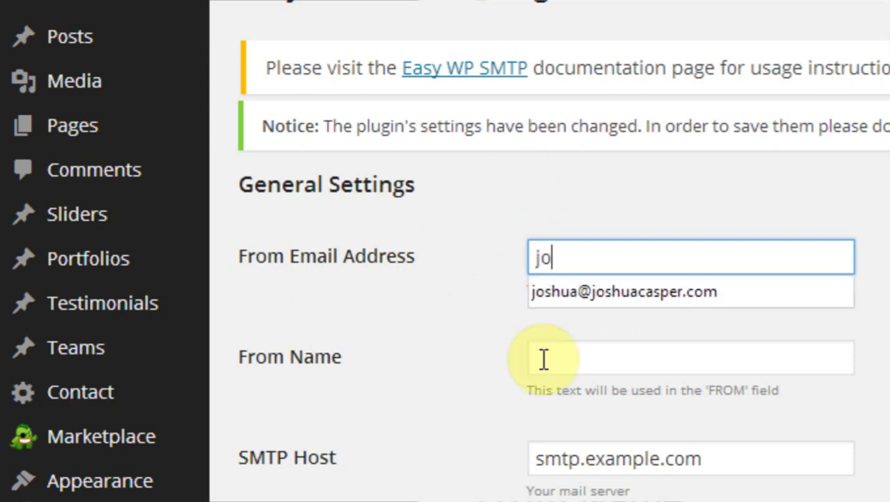
{"action": "type", "text": "shu"}
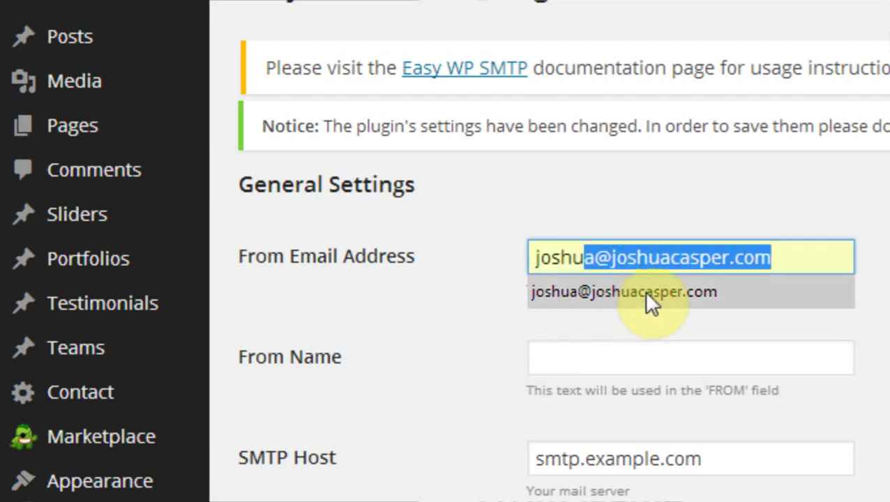
{"action": "left_click", "coordinate": [645, 293]}
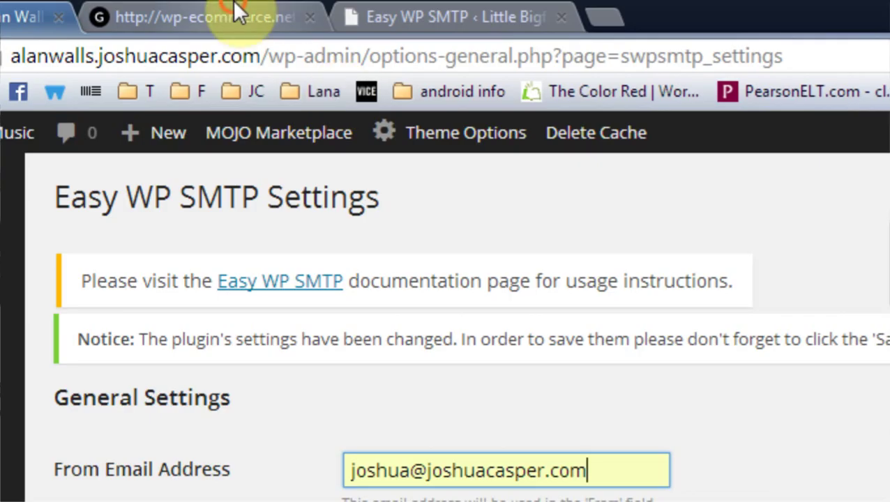
- Close the unavailable documentation tab and enter the sender's full name as From Name
{"action": "left_click", "coordinate": [238, 13]}
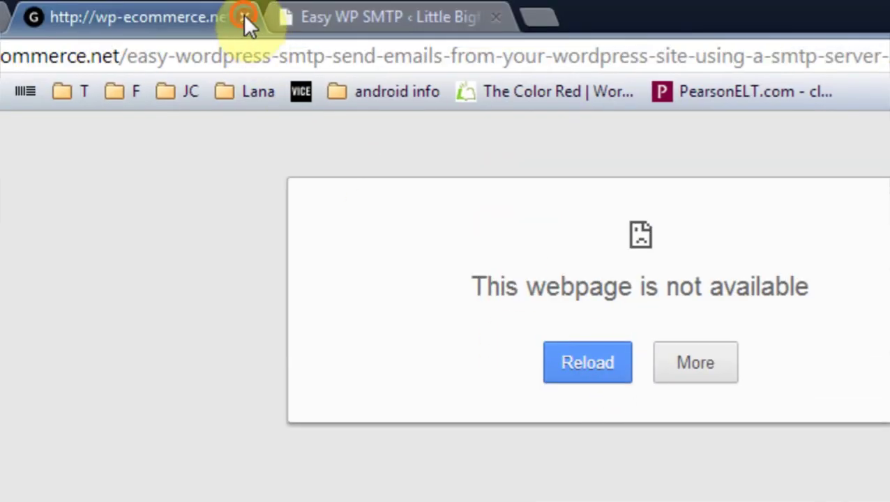
{"action": "left_click", "coordinate": [244, 15]}
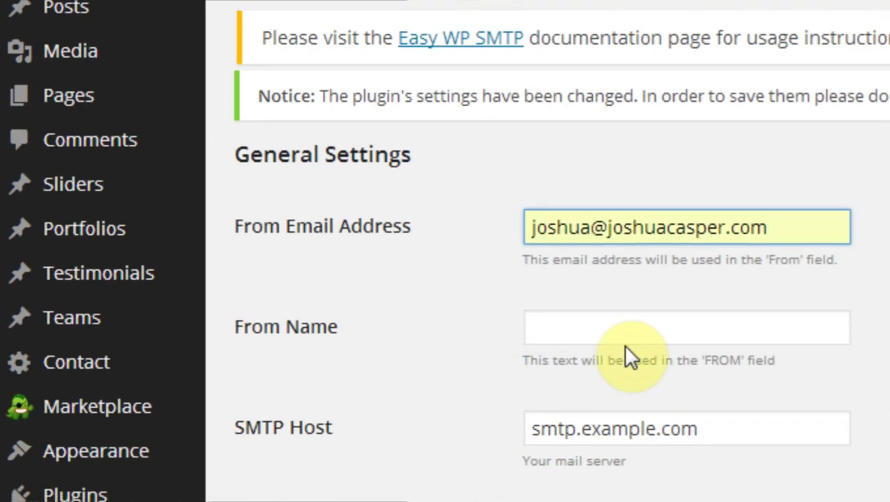
{"action": "left_click", "coordinate": [620, 346]}
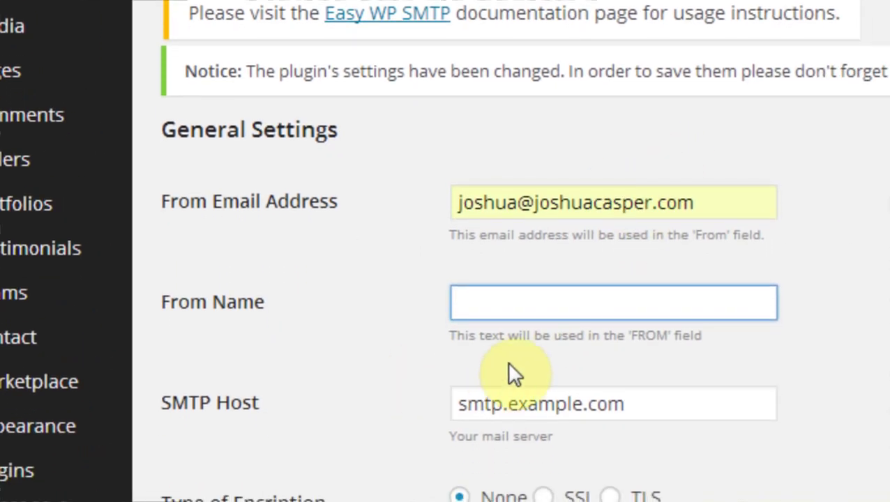
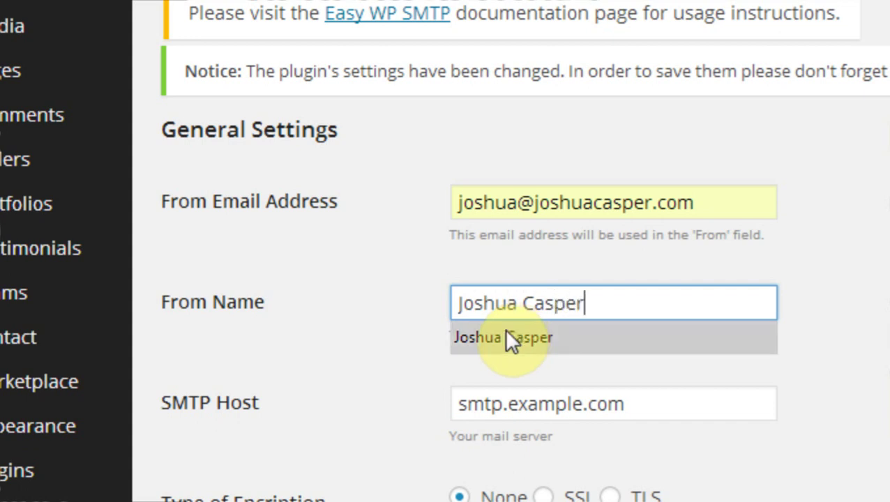
{"action": "left_click", "coordinate": [363, 359]}
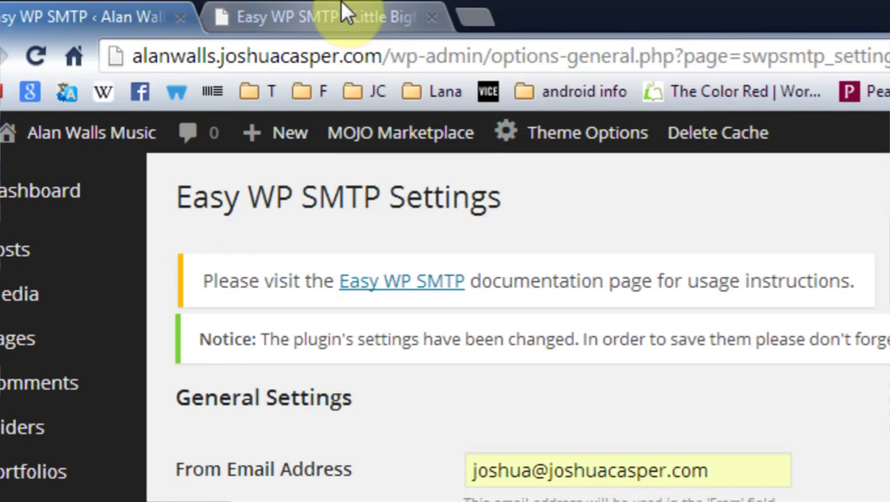
- Copy smtp.gmail.com from the other site into SMTP Host and choose SSL encryption
{"action": "left_click", "coordinate": [340, 9]}
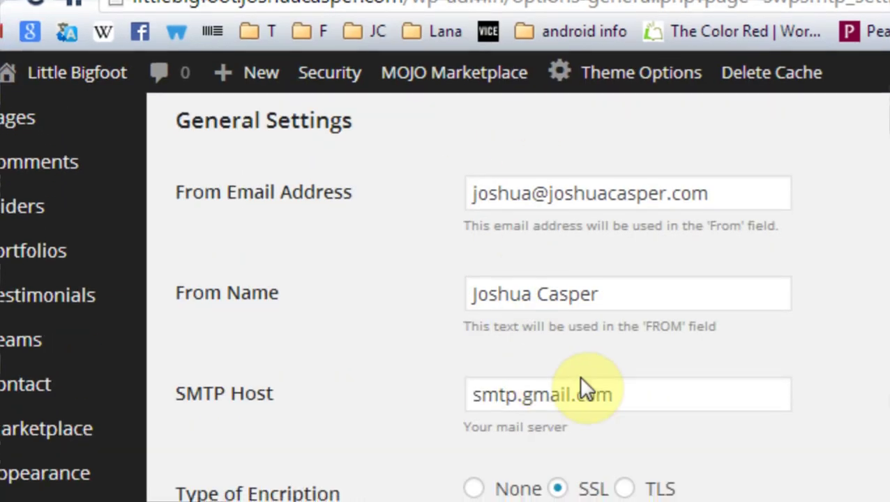
{"action": "left_click_drag", "start_coordinate": [641, 452], "coordinate": [468, 458]}
{"action": "key", "text": "ctrl+c"}
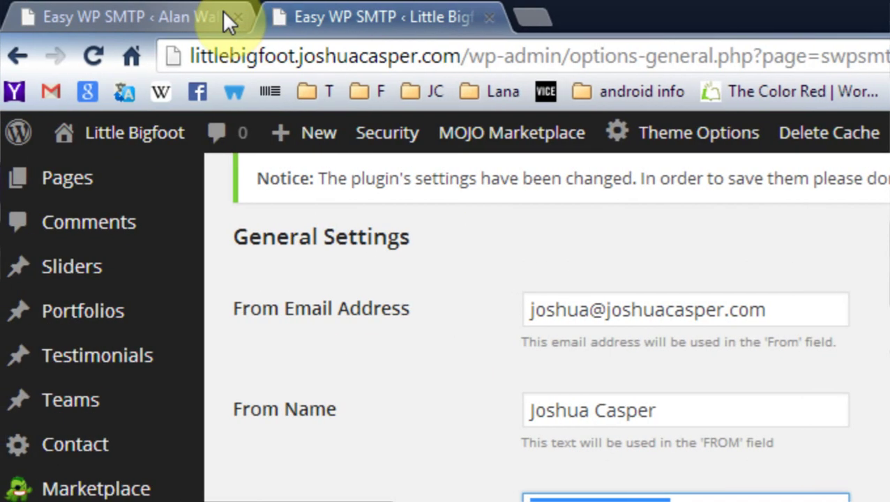
{"action": "left_click", "coordinate": [223, 14]}
{"action": "left_click_drag", "start_coordinate": [530, 352], "coordinate": [235, 359]}
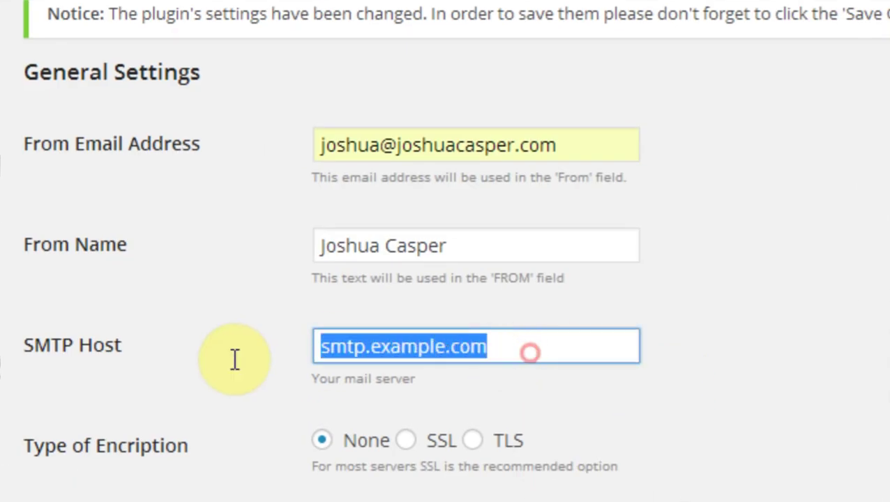
{"action": "key", "text": "ctrl+v"}
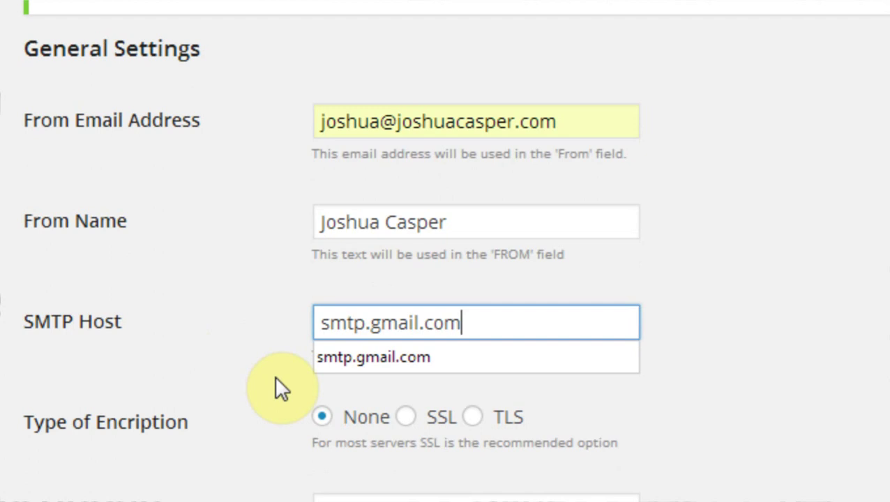
{"action": "left_click", "coordinate": [250, 389]}
{"action": "left_click", "coordinate": [406, 345]}
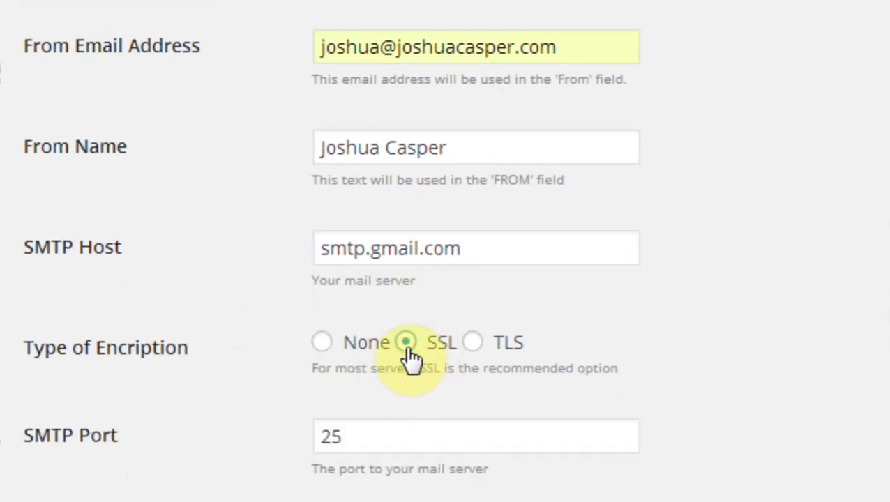
{"action": "scroll", "coordinate": [249, 303], "scroll_direction": "down", "scroll_amount": 2}
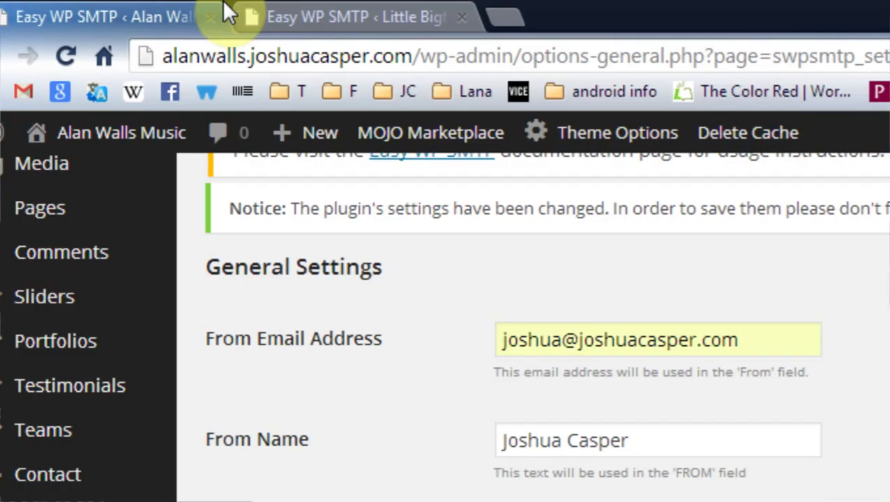
- Replace the default SMTP port 25 with 465 copied from the other site
{"action": "left_click", "coordinate": [315, 20]}
{"action": "left_click_drag", "start_coordinate": [568, 378], "coordinate": [499, 377]}
{"action": "key", "text": "ctrl+c"}
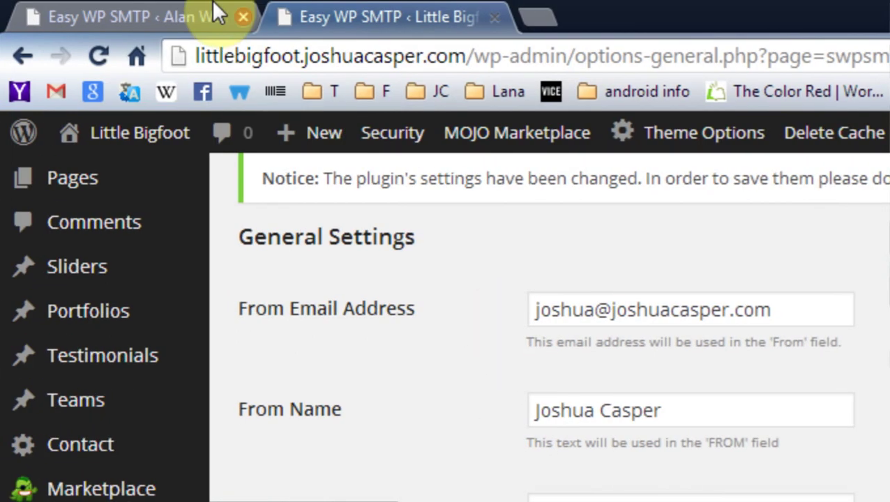
{"action": "left_click", "coordinate": [213, 8]}
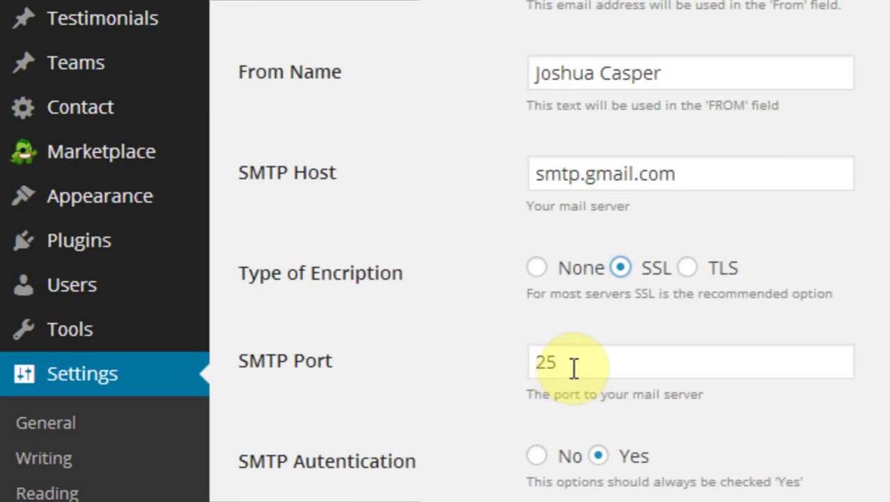
{"action": "left_click_drag", "start_coordinate": [628, 367], "coordinate": [423, 338]}
{"action": "key", "text": "ctrl+v"}
{"action": "left_click", "coordinate": [427, 337]}
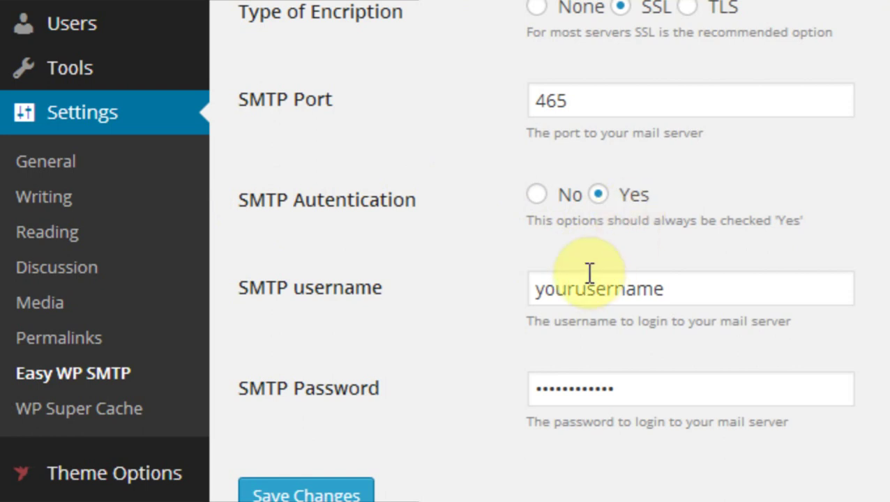
- Enter the Gmail address as SMTP username and the account password, then save the settings
{"action": "left_click_drag", "start_coordinate": [739, 289], "coordinate": [378, 298]}
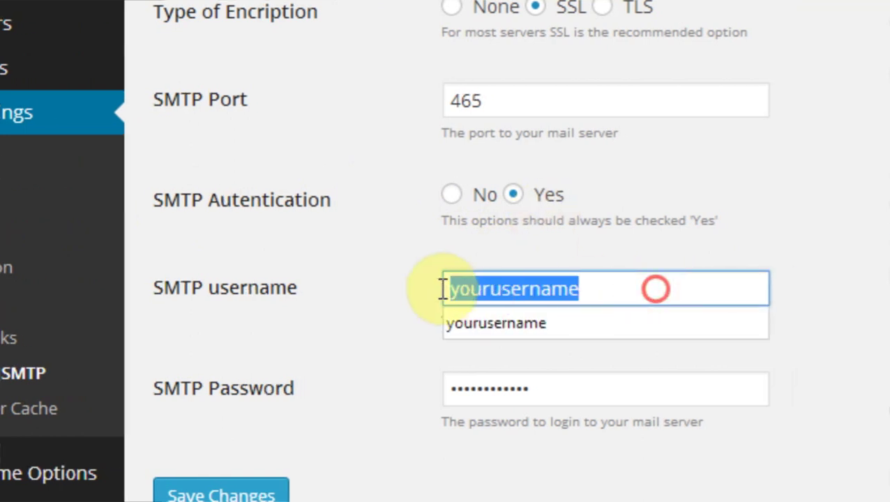
{"action": "left_click", "coordinate": [481, 321]}
{"action": "scroll", "coordinate": [407, 375], "scroll_direction": "down", "scroll_amount": 1}
{"action": "scroll", "coordinate": [536, 329], "scroll_direction": "down", "scroll_amount": 1}
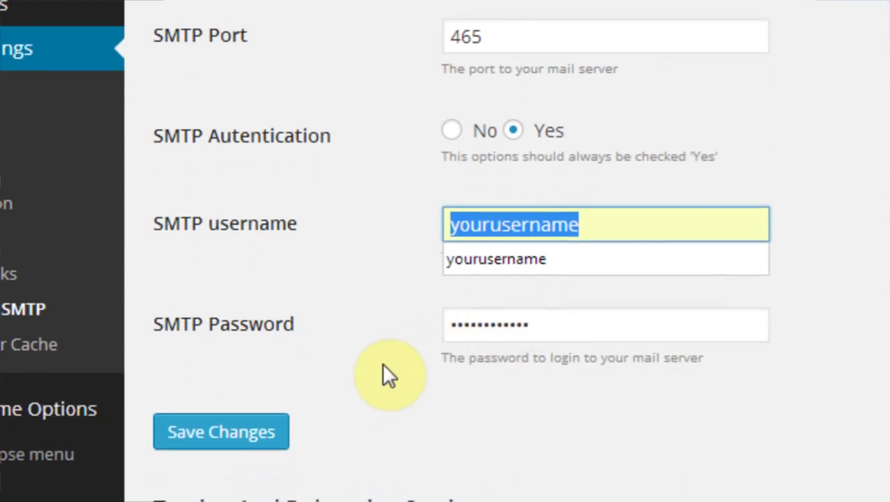
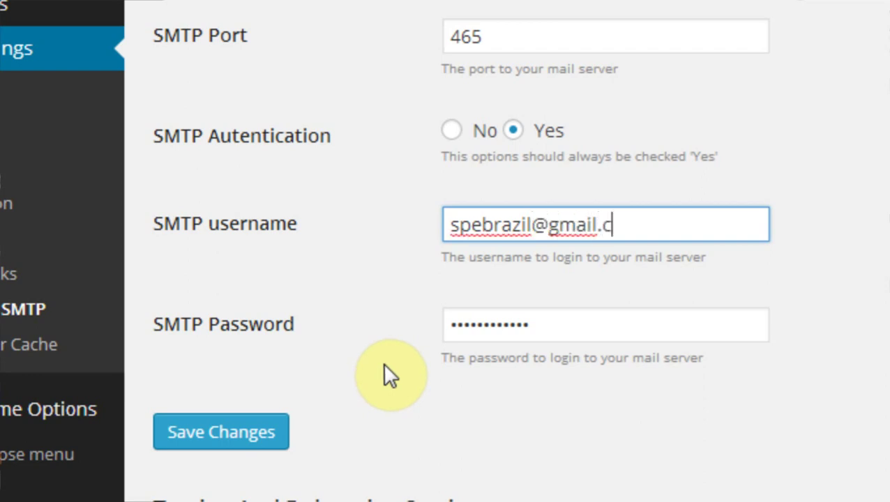
{"action": "key", "text": "Tab"}
{"action": "type", "text": "********"}
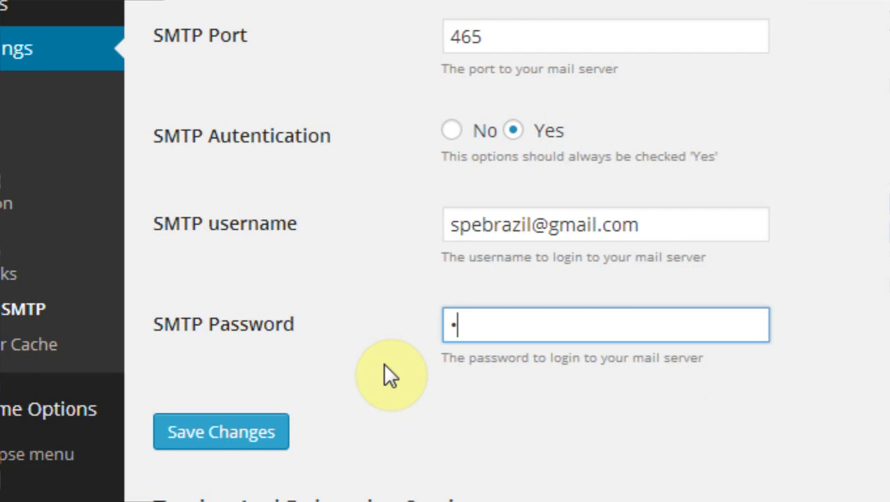
{"action": "type", "text": "**"}
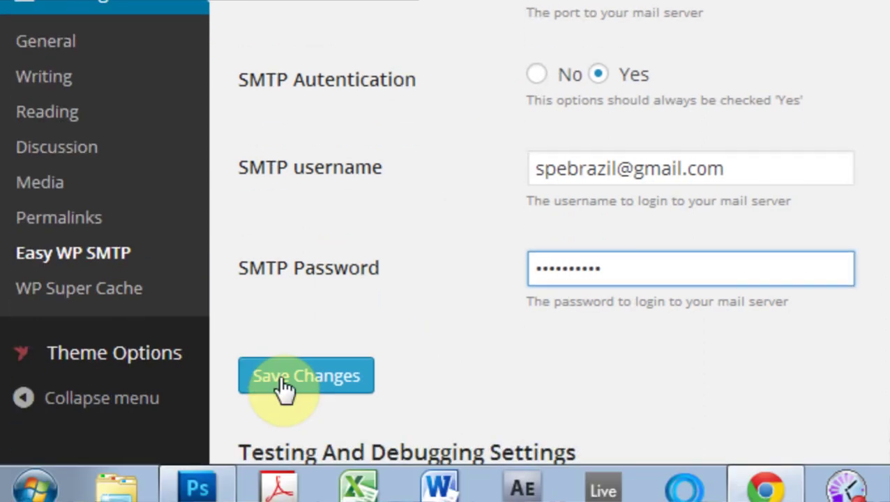
{"action": "left_click", "coordinate": [213, 431]}
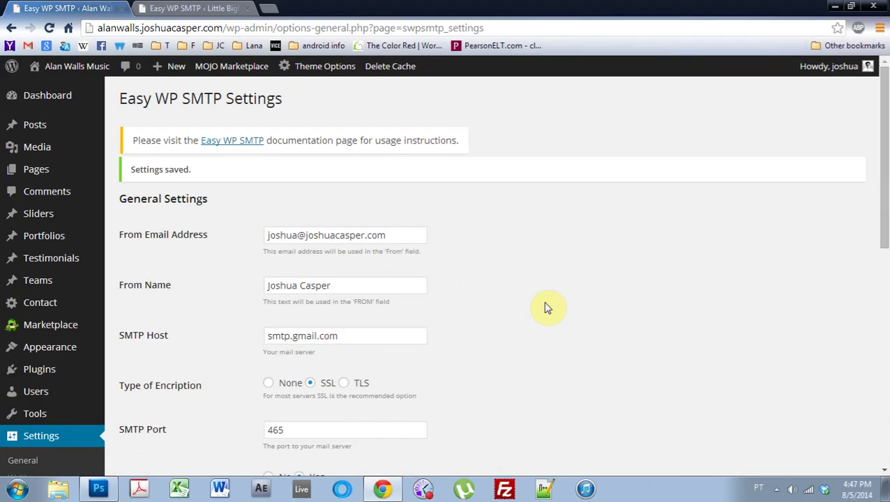
- Fill the test email form with the Yahoo recipient, subject 'test' and message 'stmp test play'
{"action": "scroll", "coordinate": [474, 269], "scroll_direction": "down", "scroll_amount": 3}
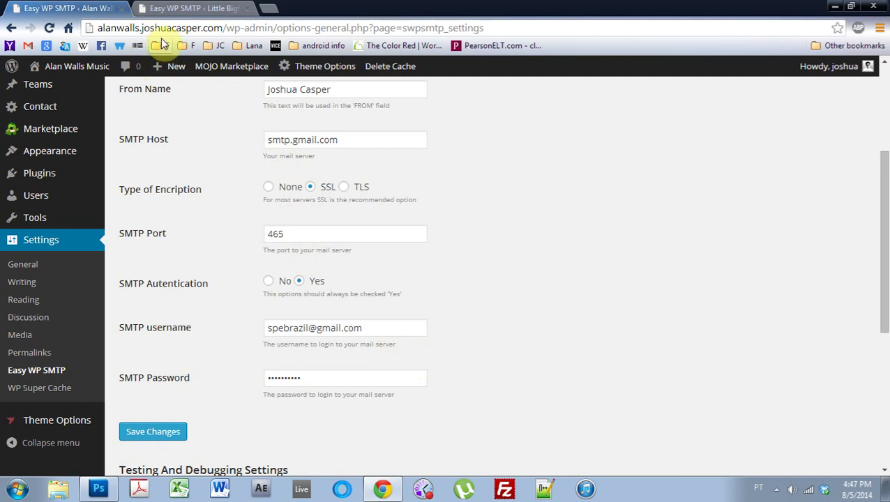
{"action": "scroll", "coordinate": [364, 352], "scroll_direction": "down", "scroll_amount": 4}
{"action": "left_click", "coordinate": [302, 246]}
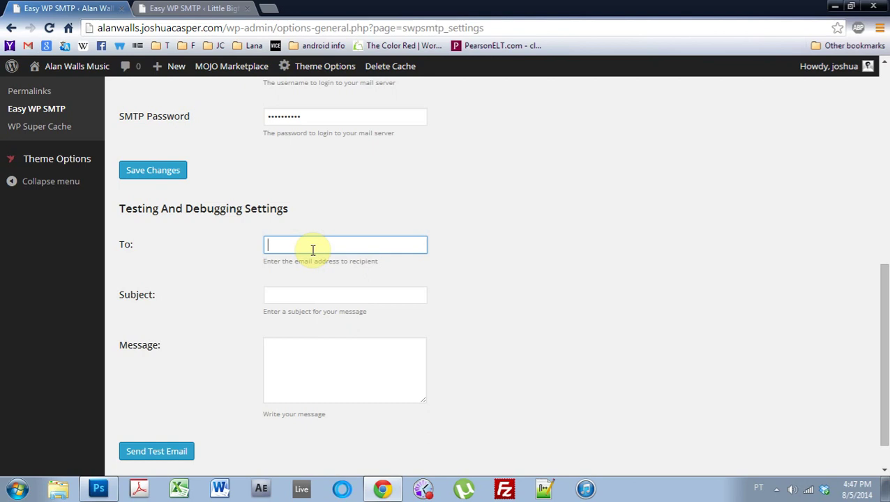
{"action": "type", "text": "joshu"}
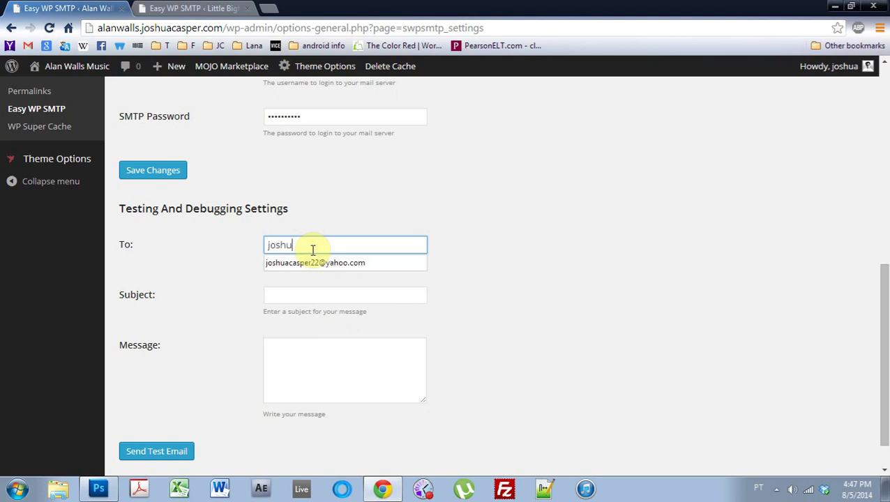
{"action": "left_click", "coordinate": [312, 262]}
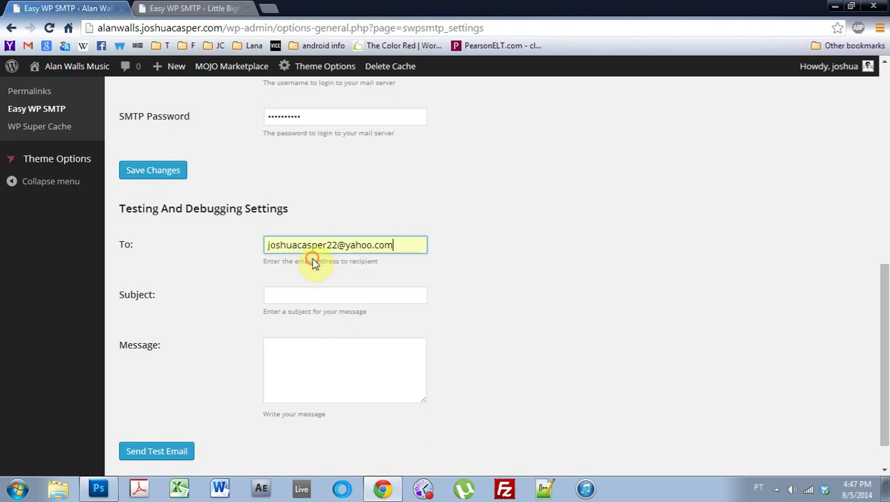
{"action": "left_click", "coordinate": [315, 300]}
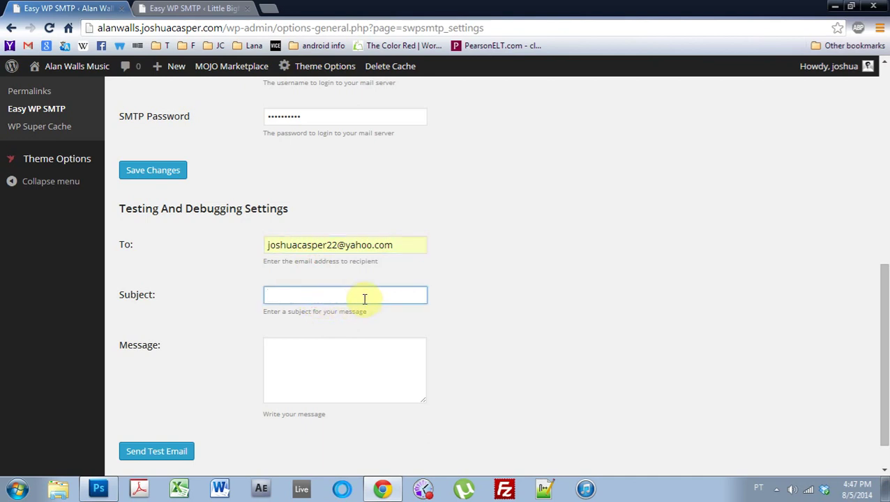
{"action": "type", "text": "test"}
{"action": "left_click", "coordinate": [380, 362]}
{"action": "type", "text": "stm"}
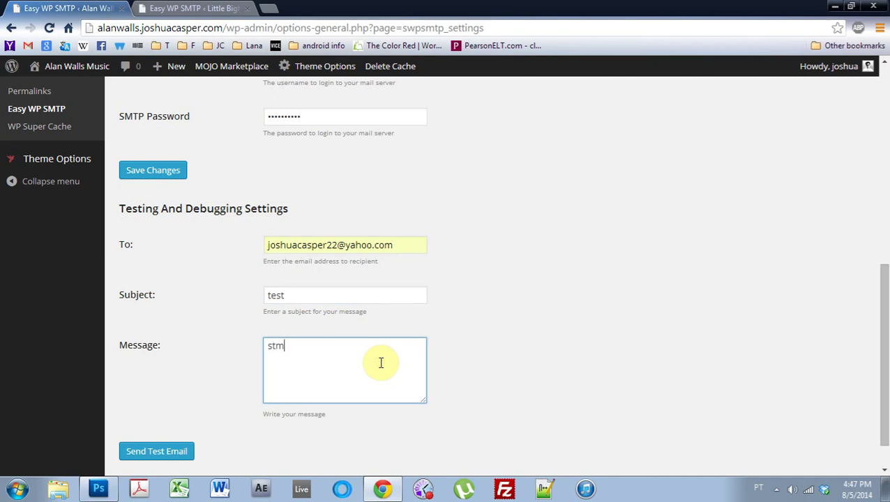
{"action": "type", "text": "p test playboy"}
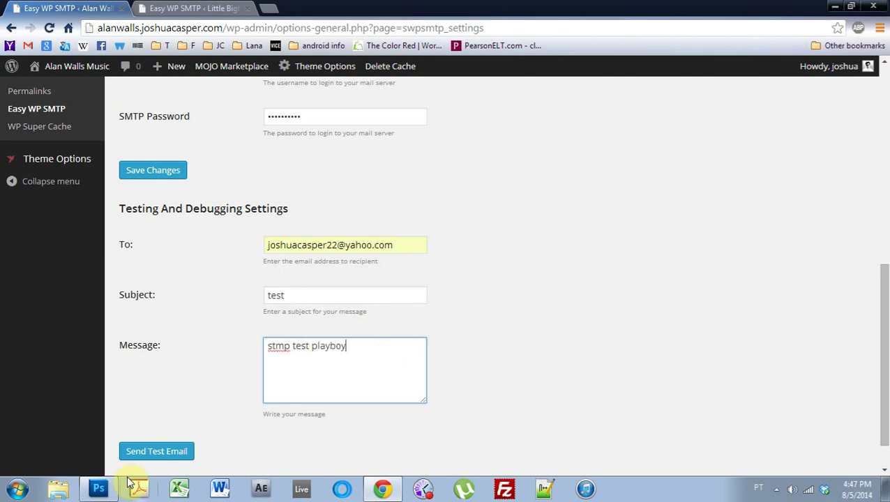
- Send the test email and check the sent confirmation notice
{"action": "left_click", "coordinate": [145, 460]}
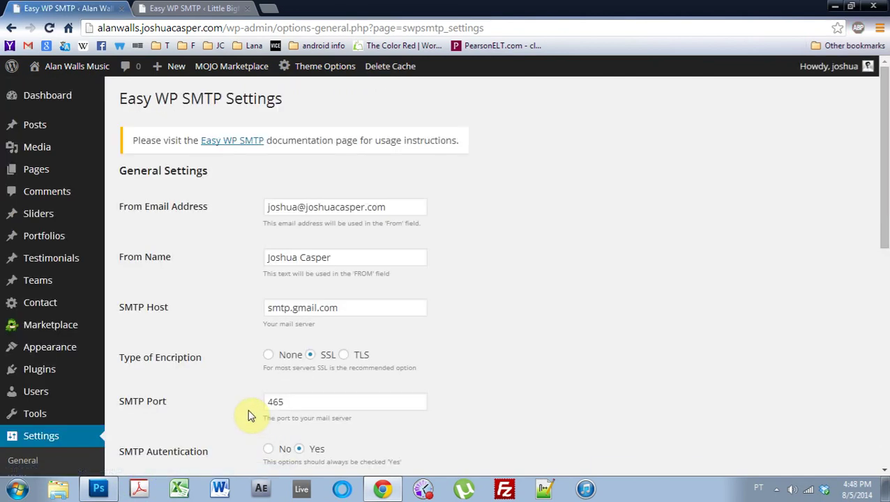
{"action": "scroll", "coordinate": [247, 408], "scroll_direction": "down", "scroll_amount": 4}
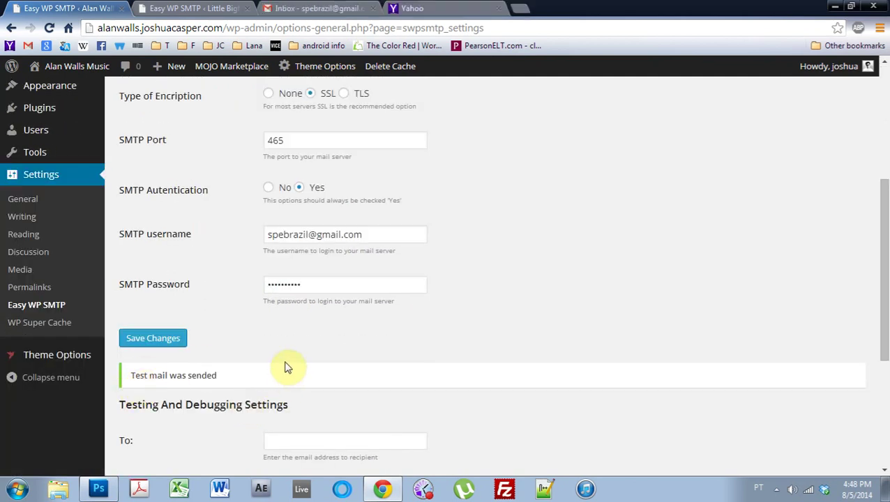
{"action": "left_click_drag", "start_coordinate": [184, 378], "coordinate": [235, 379]}
{"action": "scroll", "coordinate": [240, 380], "scroll_direction": "down", "scroll_amount": 2}
{"action": "scroll", "coordinate": [238, 380], "scroll_direction": "down", "scroll_amount": 1}
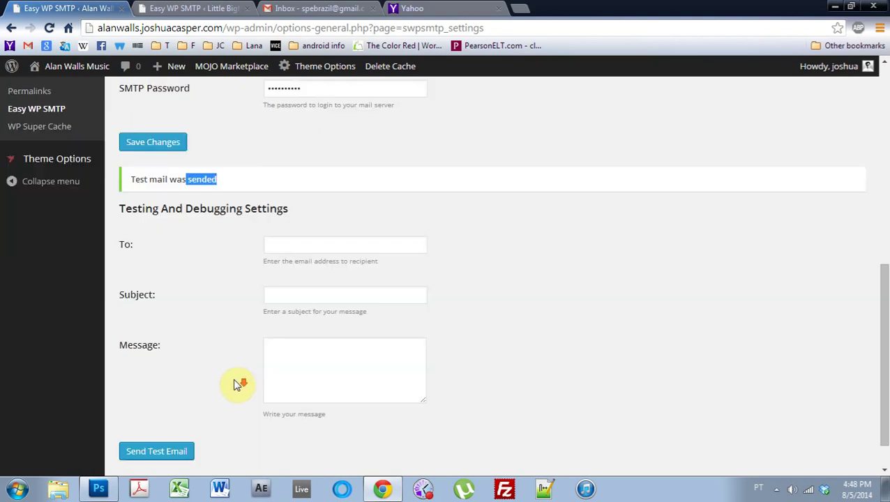
{"action": "left_click", "coordinate": [278, 245]}
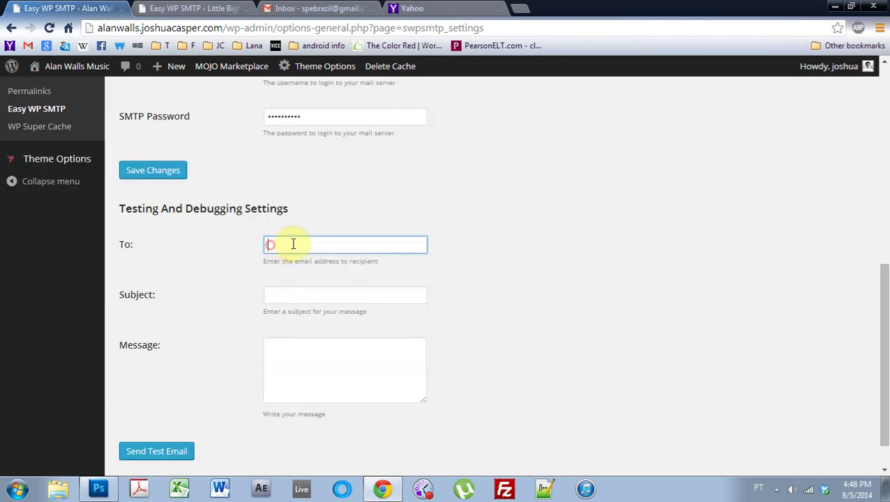
- Open Yahoo Mail to find the 'test' message in the inbox
{"action": "left_click", "coordinate": [477, 8]}
{"action": "mouse_move", "coordinate": [820, 102]}
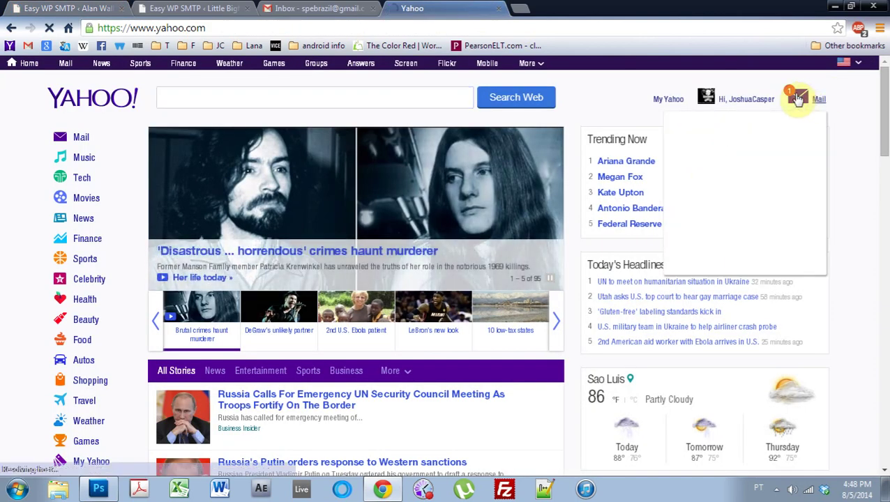
{"action": "left_click", "coordinate": [795, 97]}
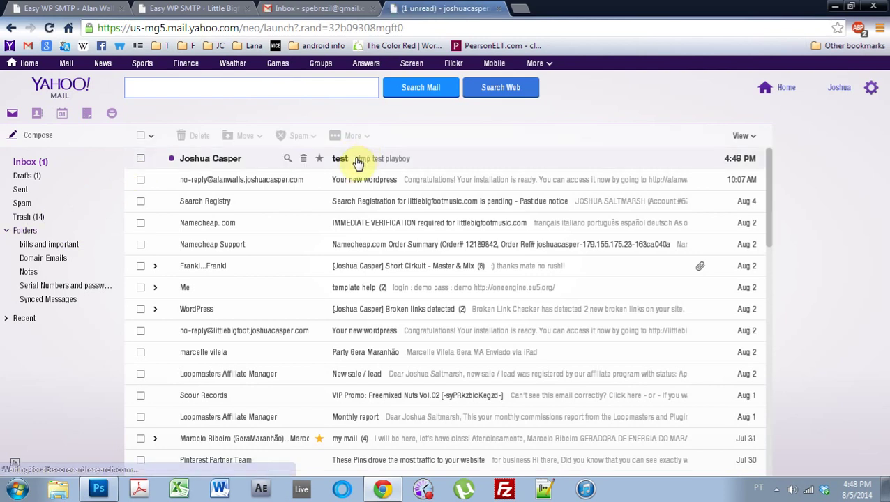
- Open the live site in a new tab and scroll to its Get In Touch form
{"action": "left_click", "coordinate": [171, 9]}
{"action": "left_click", "coordinate": [87, 7]}
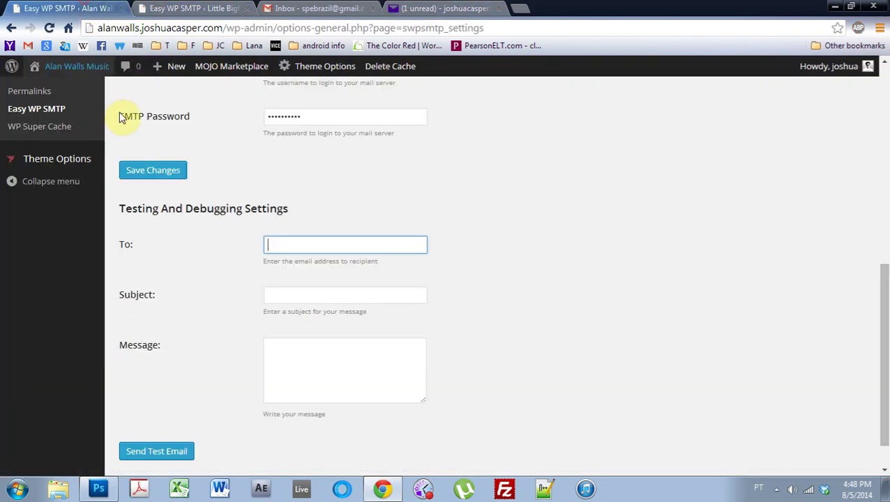
{"action": "right_click", "coordinate": [73, 69]}
{"action": "left_click", "coordinate": [92, 75]}
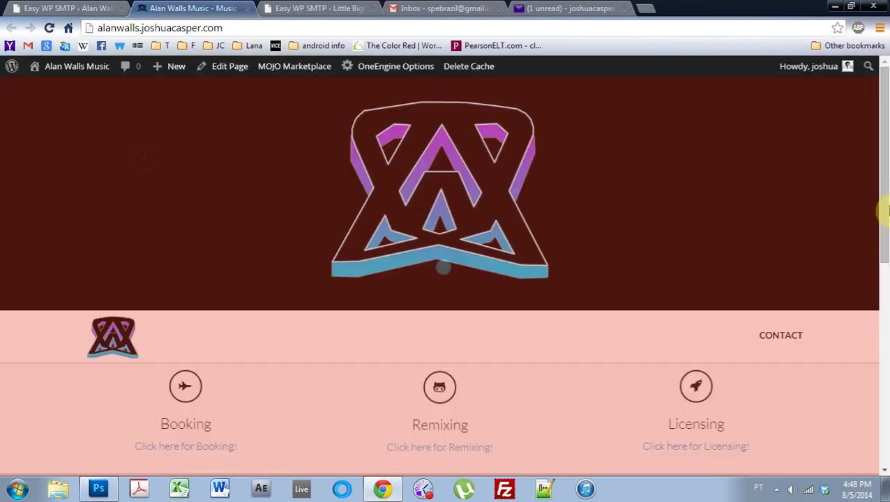
{"action": "left_click_drag", "start_coordinate": [885, 213], "coordinate": [885, 411]}
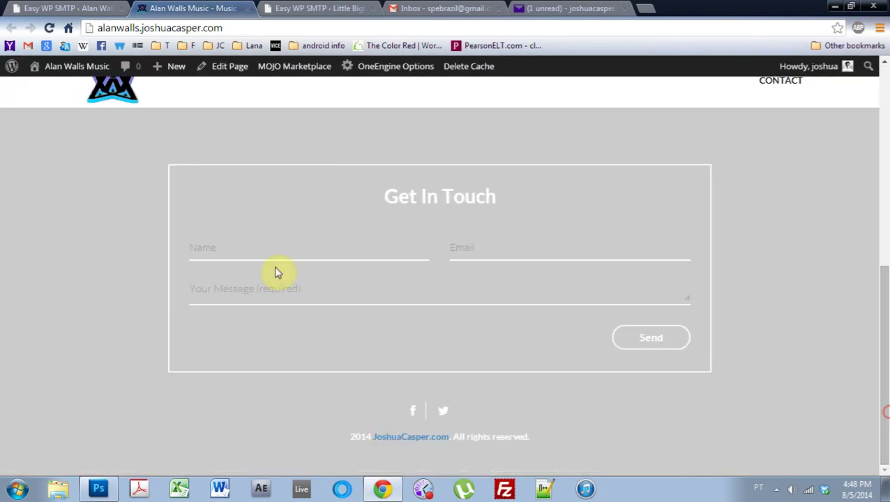
- Submit the contact form with a name, the Yahoo e-mail address and message 'this is a test, only a test'
{"action": "left_click", "coordinate": [231, 240]}
{"action": "type", "text": "AWESOME DJ"}
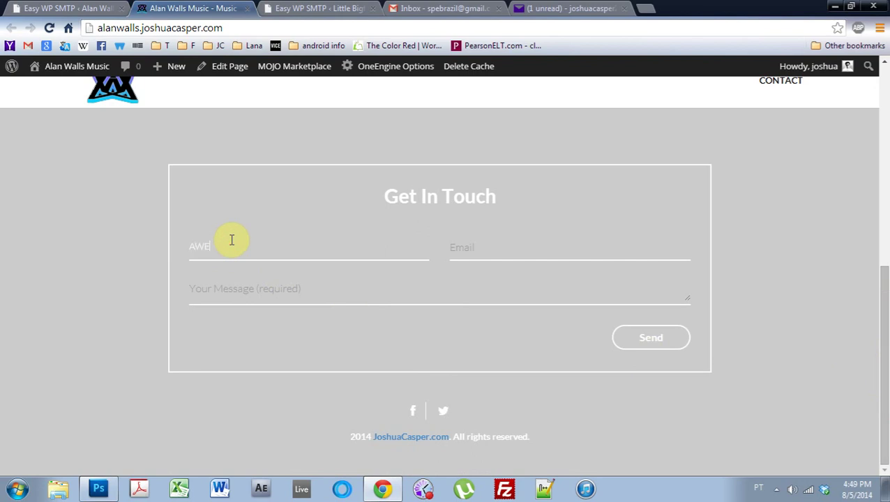
{"action": "type", "text": " 101"}
{"action": "key", "text": "Tab"}
{"action": "type", "text": "JOSHUA"}
{"action": "key", "text": "BackSpace"}
{"action": "key", "text": "BackSpace"}
{"action": "key", "text": "BackSpace"}
{"action": "key", "text": "BackSpace"}
{"action": "key", "text": "BackSpace"}
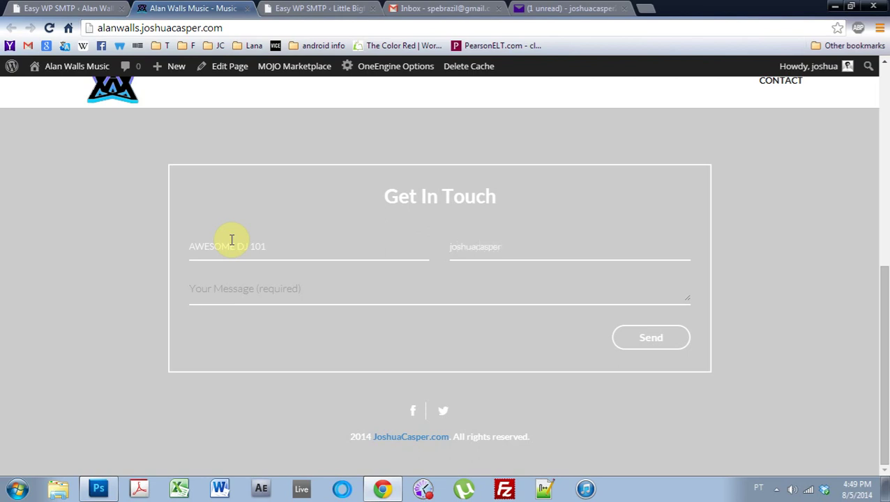
{"action": "key", "text": "Tab"}
{"action": "type", "text": "this is "}
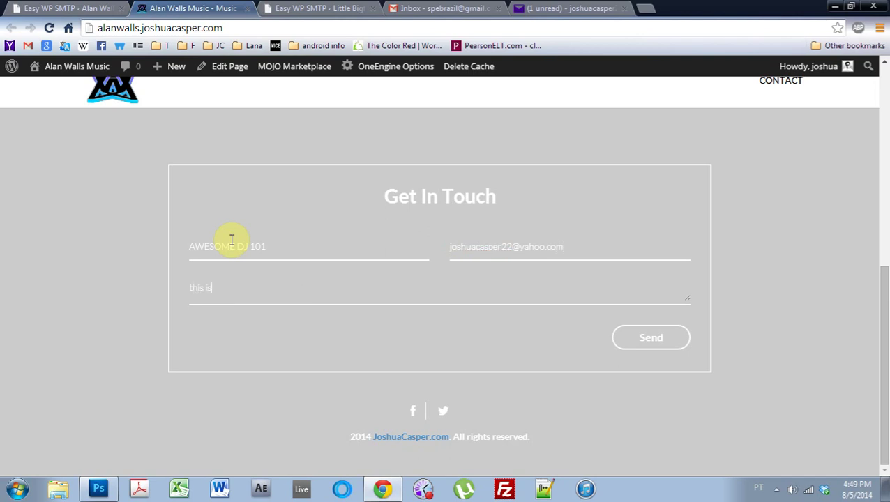
{"action": "type", "text": "a test, only  a test"}
{"action": "left_click", "coordinate": [663, 339]}
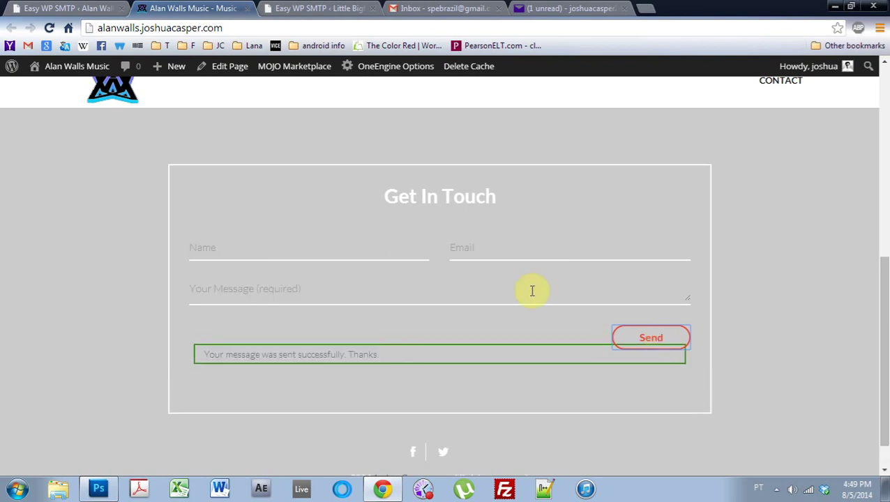
- Open the new contact-form email in Gmail, then return to the SMTP settings page
{"action": "left_click", "coordinate": [463, 8]}
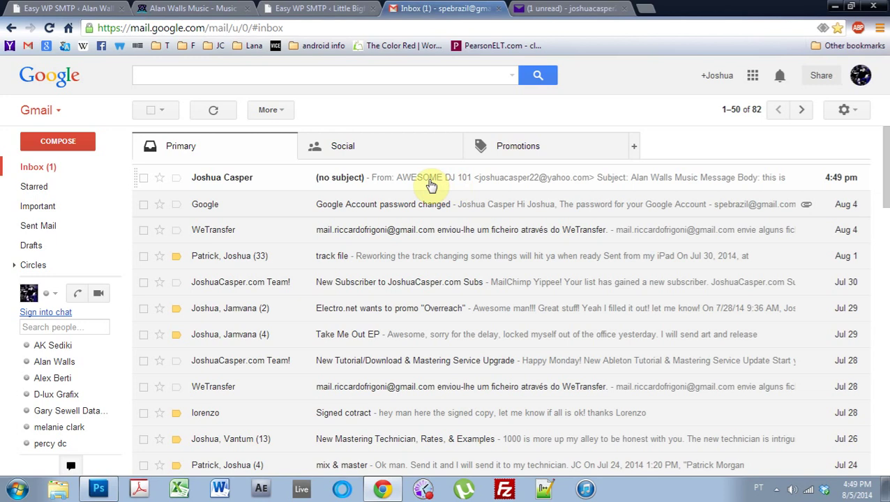
{"action": "left_click", "coordinate": [430, 184]}
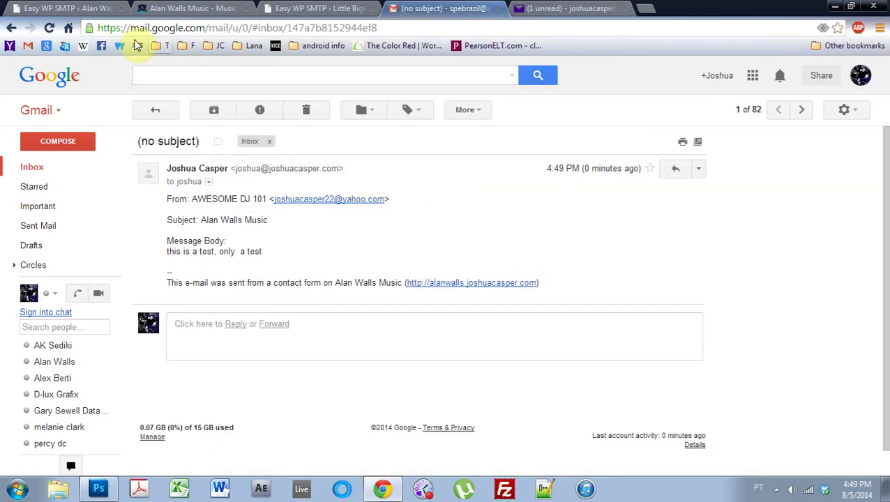
{"action": "left_click", "coordinate": [67, 7]}
{"action": "scroll", "coordinate": [234, 169], "scroll_direction": "up", "scroll_amount": 6}
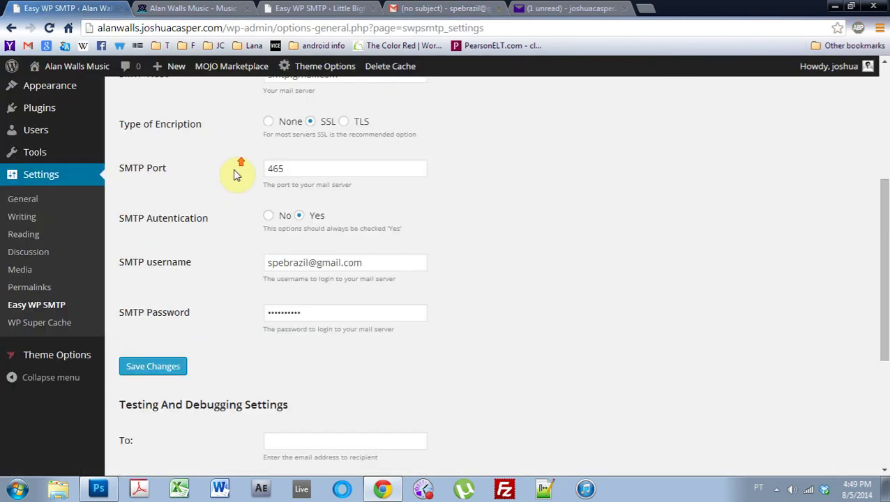
{"action": "scroll", "coordinate": [223, 175], "scroll_direction": "up", "scroll_amount": 1}
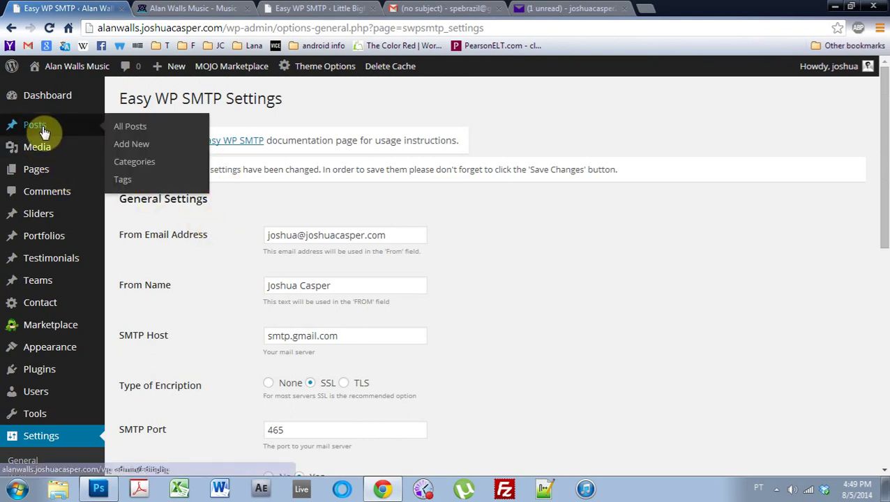
{"action": "mouse_move", "coordinate": [80, 228]}
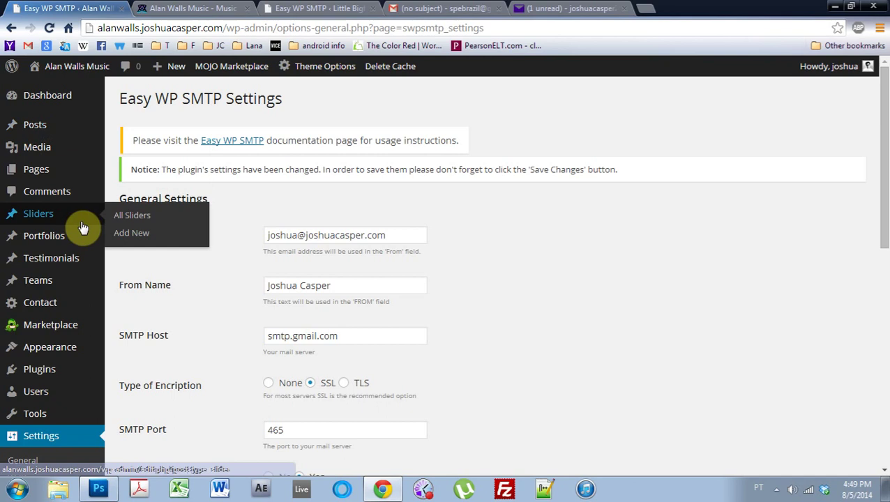